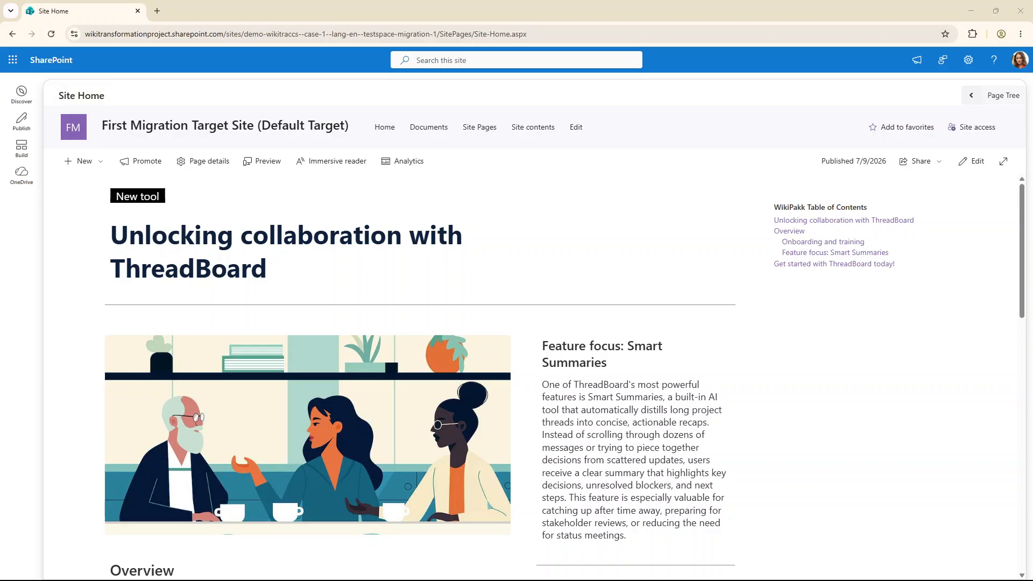
Open the site's page tree and expand the Standard Content, Special Content and Info Center branches.
{"action": "left_click", "coordinate": [989, 98]}
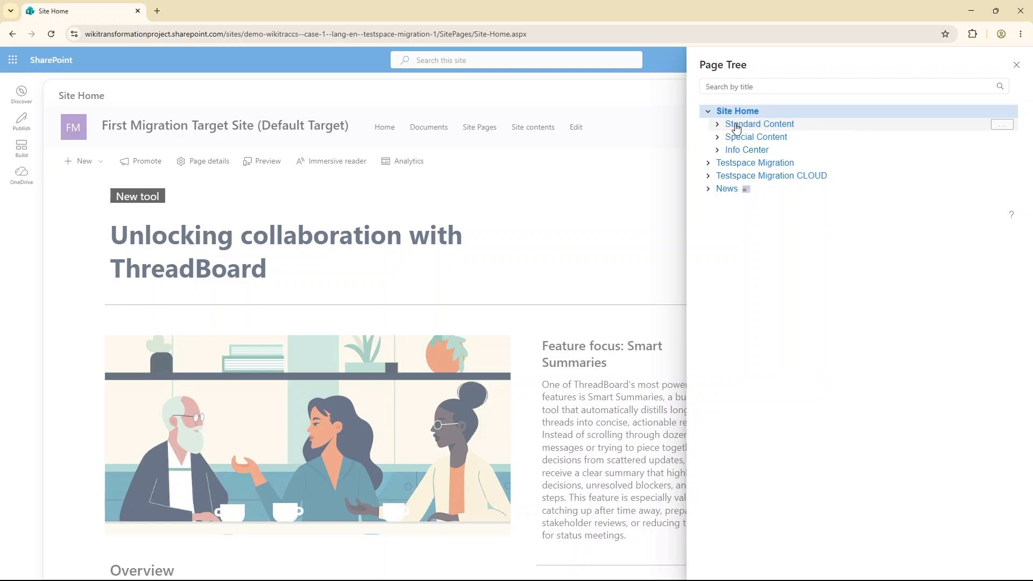
{"action": "left_click", "coordinate": [718, 125]}
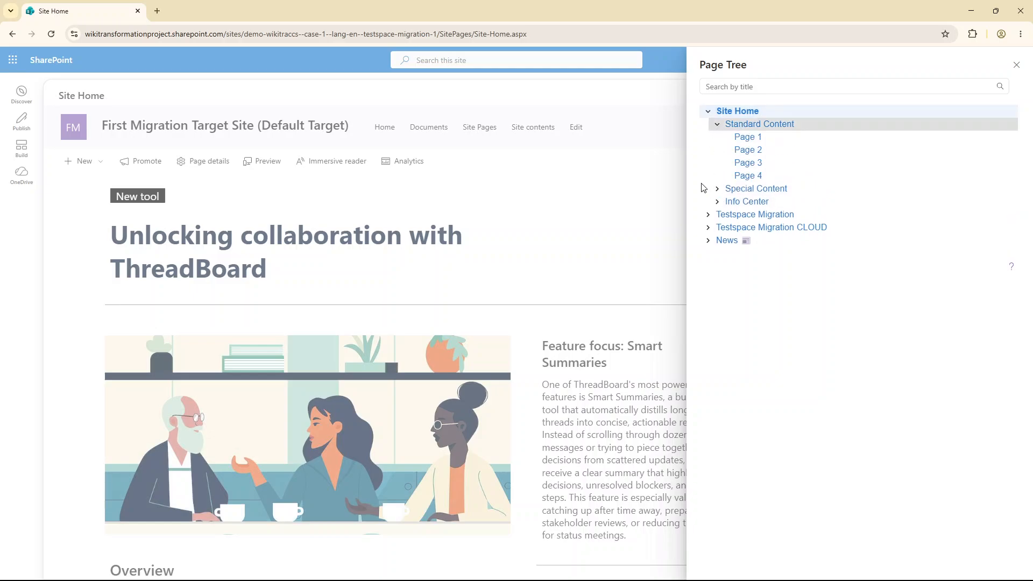
{"action": "left_click", "coordinate": [718, 189]}
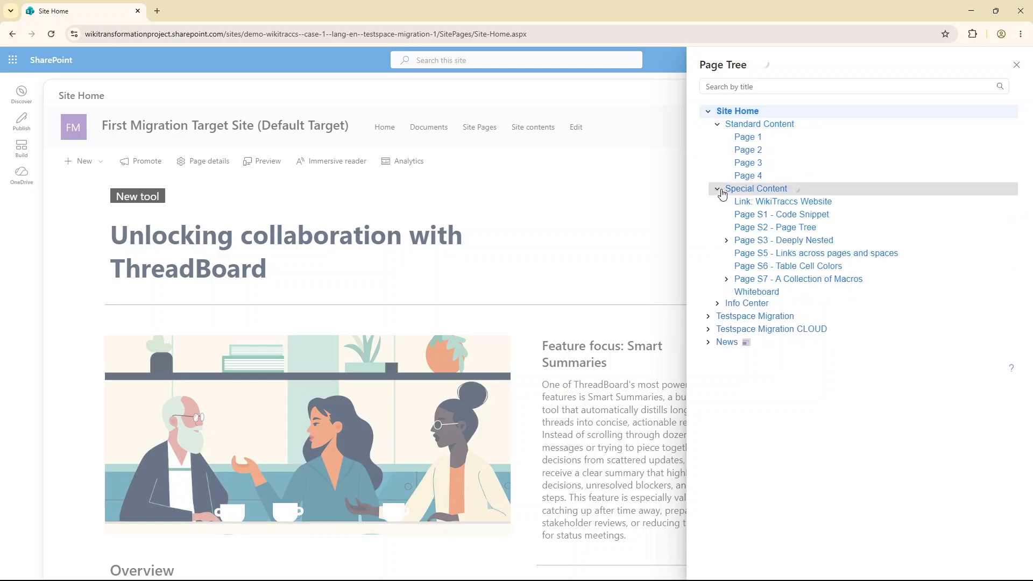
{"action": "left_click", "coordinate": [717, 305]}
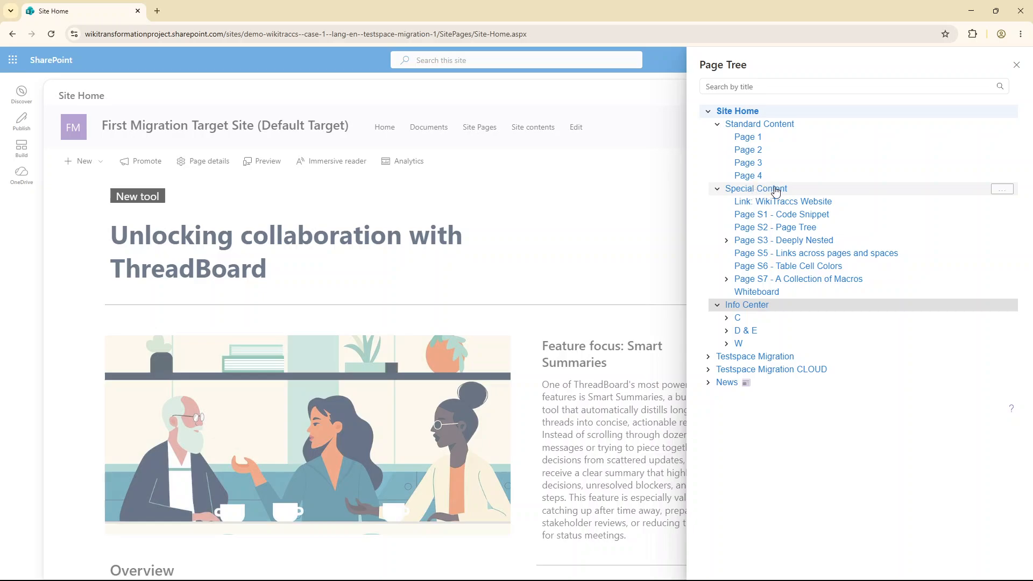
Move all child pages of Special Content under Standard Content, reviewing the list of affected pages before confirming.
{"action": "left_click", "coordinate": [999, 192]}
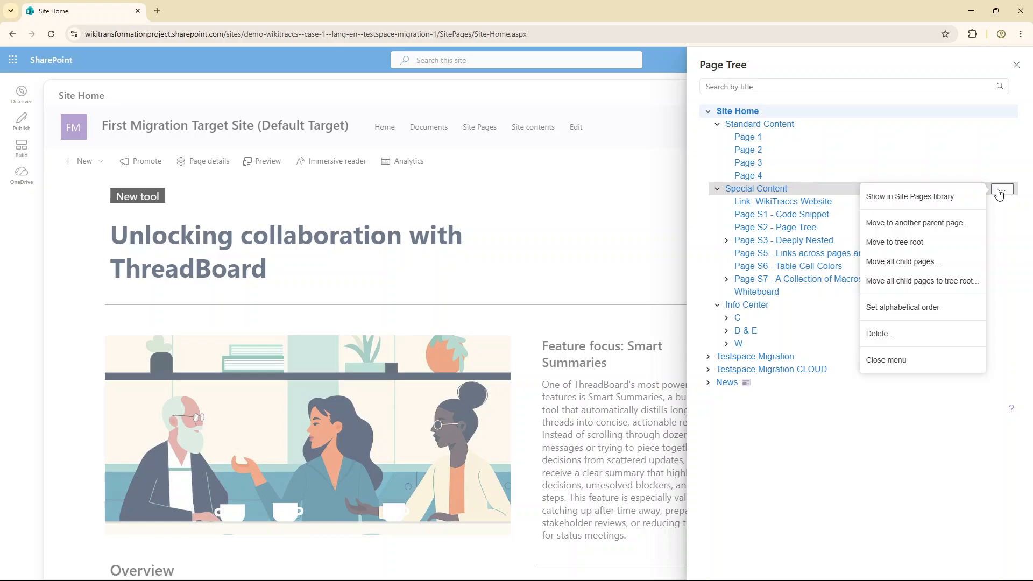
{"action": "left_click", "coordinate": [917, 268]}
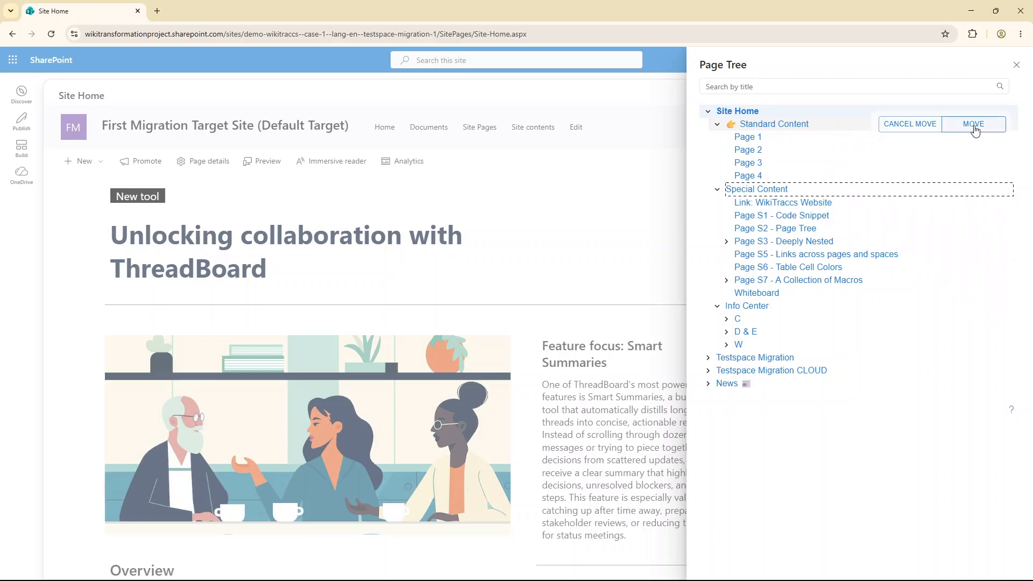
{"action": "left_click", "coordinate": [975, 125]}
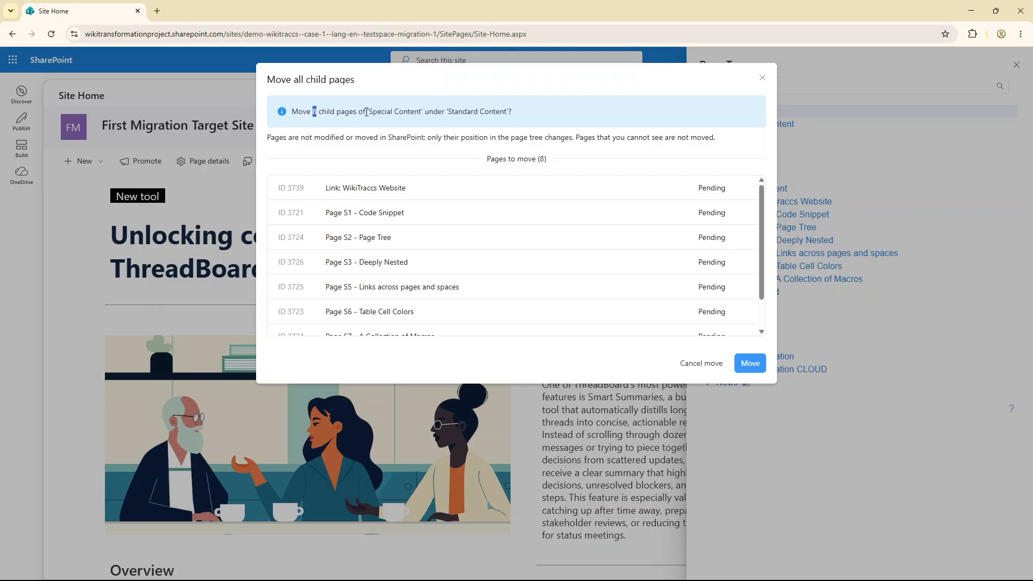
{"action": "left_click_drag", "start_coordinate": [367, 112], "coordinate": [512, 111]}
{"action": "left_click", "coordinate": [445, 133]}
{"action": "scroll", "coordinate": [483, 239], "scroll_direction": "down", "scroll_amount": 2}
{"action": "scroll", "coordinate": [517, 239], "scroll_direction": "up", "scroll_amount": 2}
{"action": "left_click", "coordinate": [749, 364]}
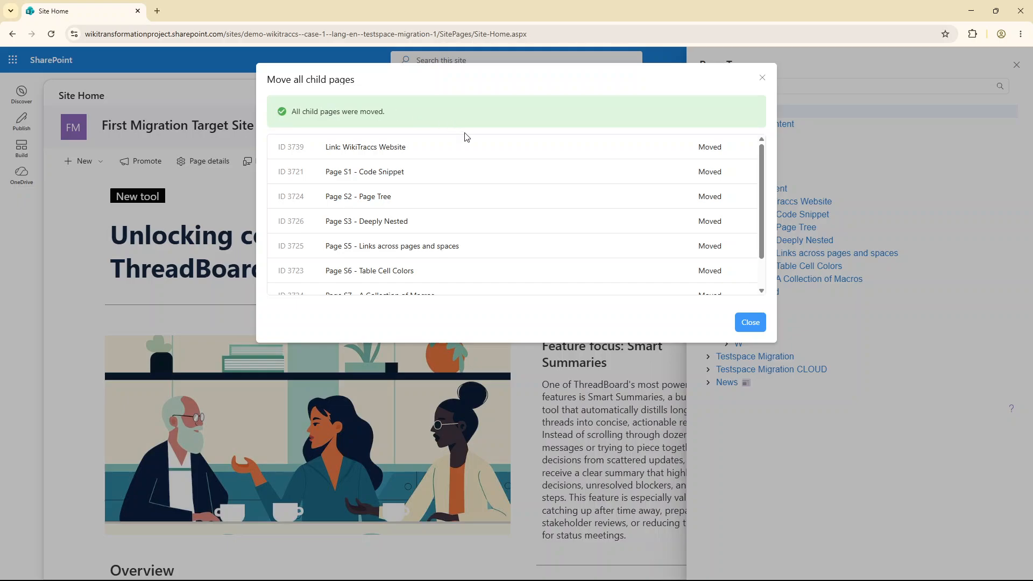
{"action": "left_click", "coordinate": [751, 323]}
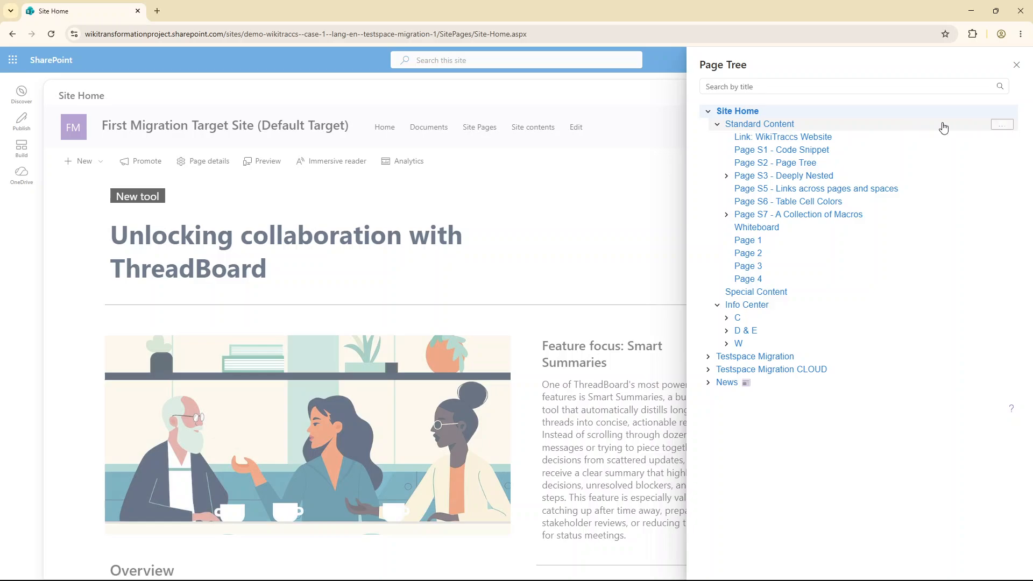
Set alphabetical order for the child pages of Standard Content and move them all under Special Content.
{"action": "left_click", "coordinate": [1003, 125]}
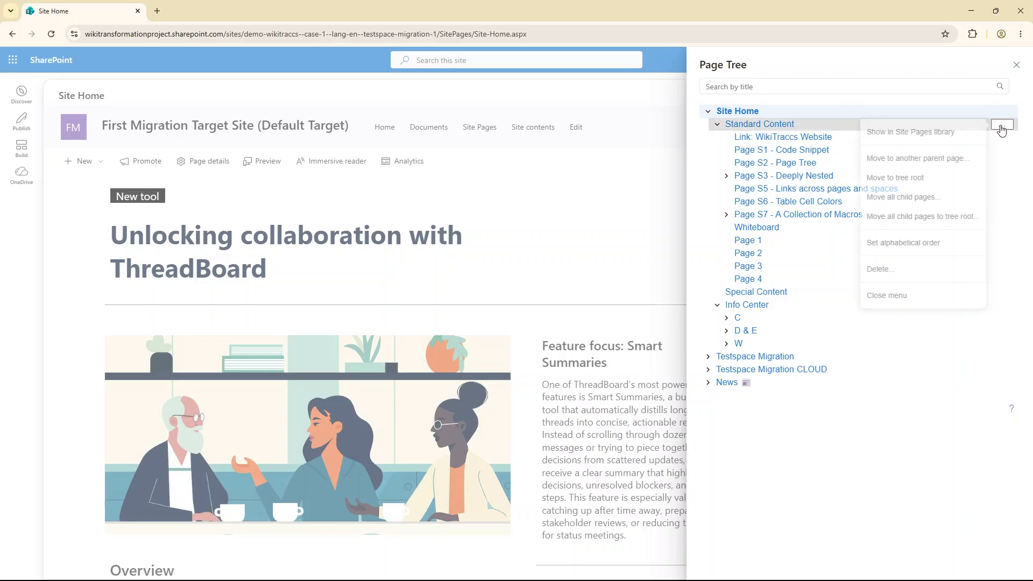
{"action": "left_click", "coordinate": [930, 255]}
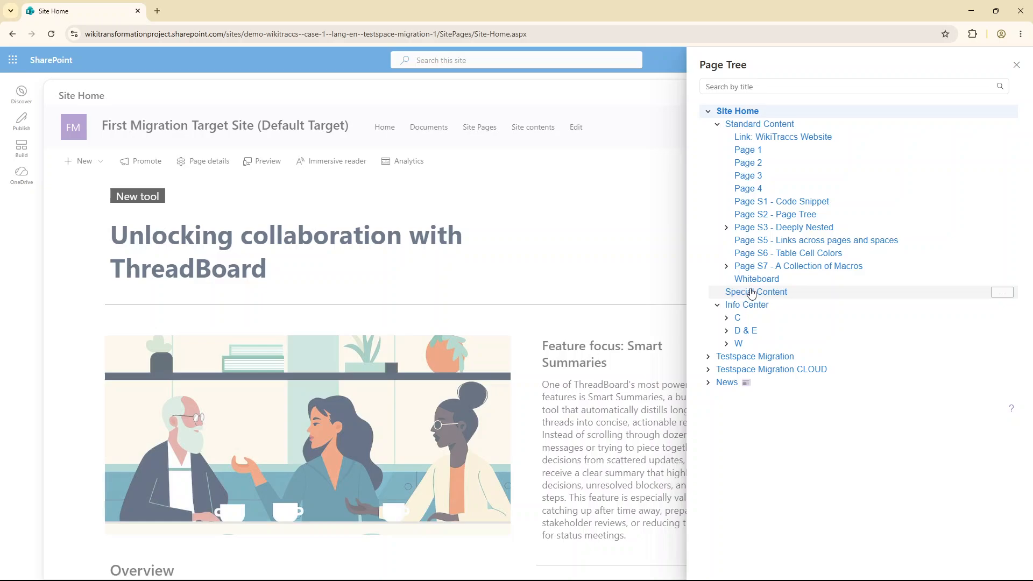
{"action": "left_click", "coordinate": [1003, 126]}
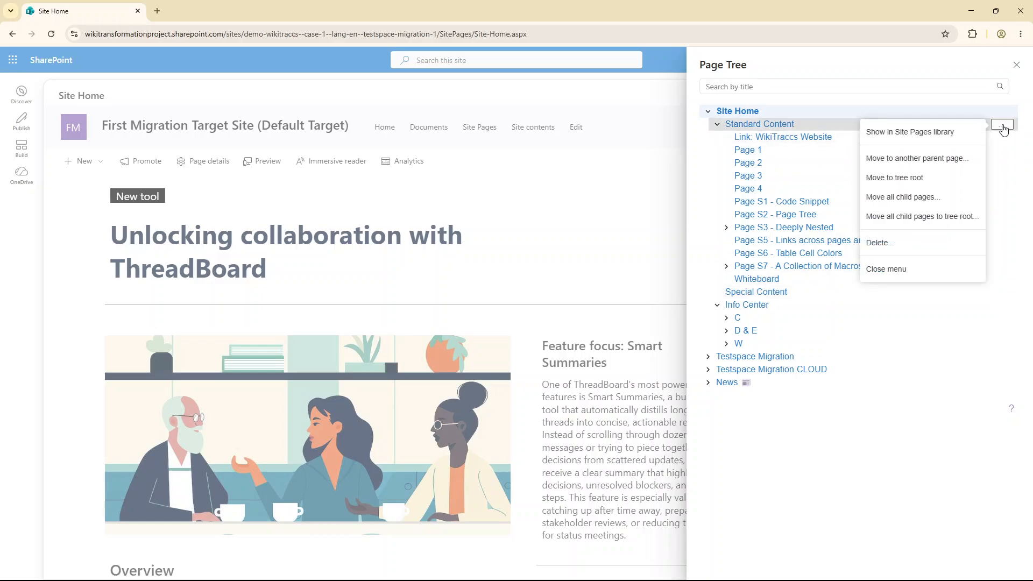
{"action": "left_click", "coordinate": [905, 197]}
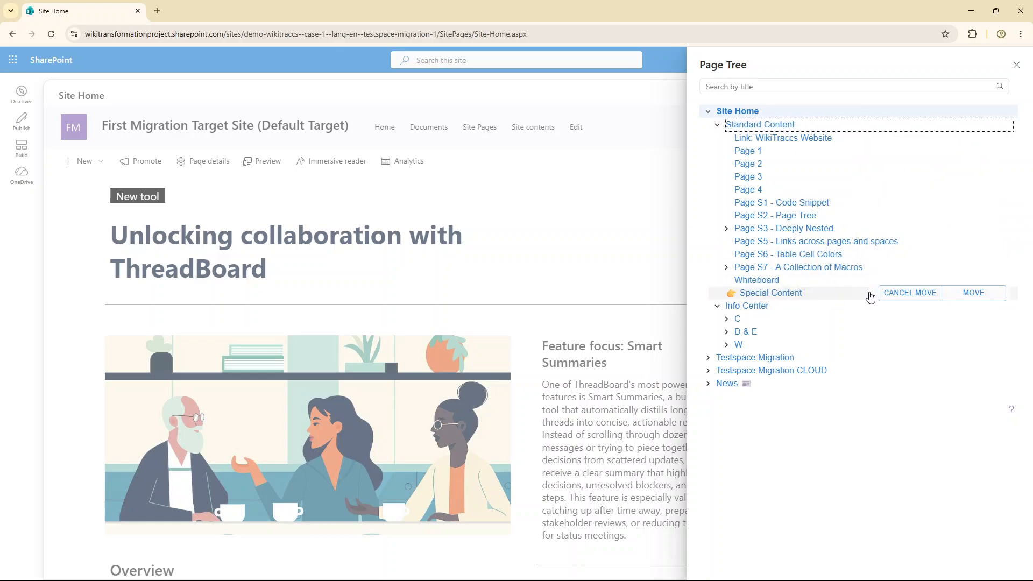
{"action": "left_click", "coordinate": [985, 294]}
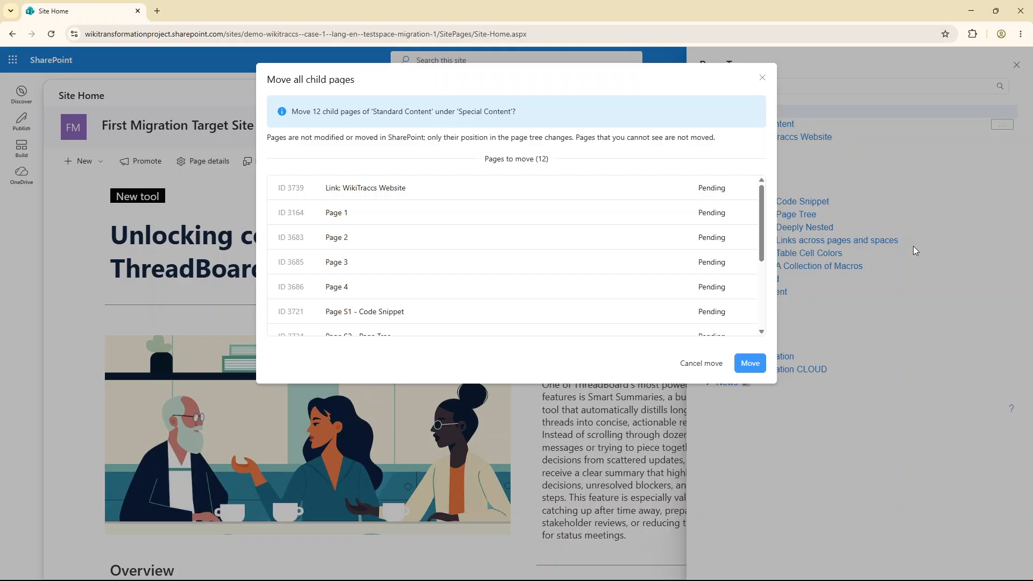
{"action": "left_click", "coordinate": [750, 364]}
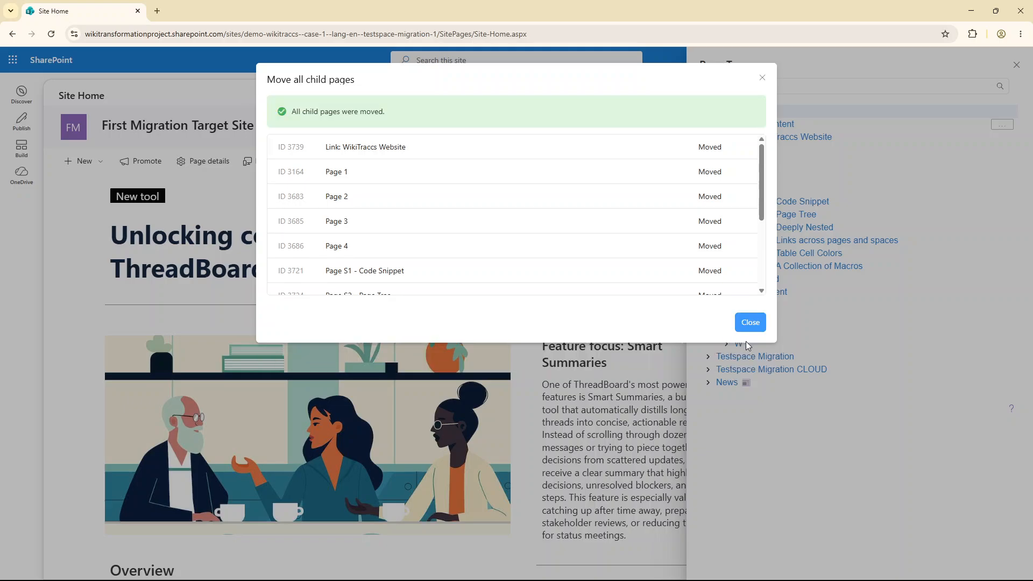
{"action": "left_click", "coordinate": [751, 324]}
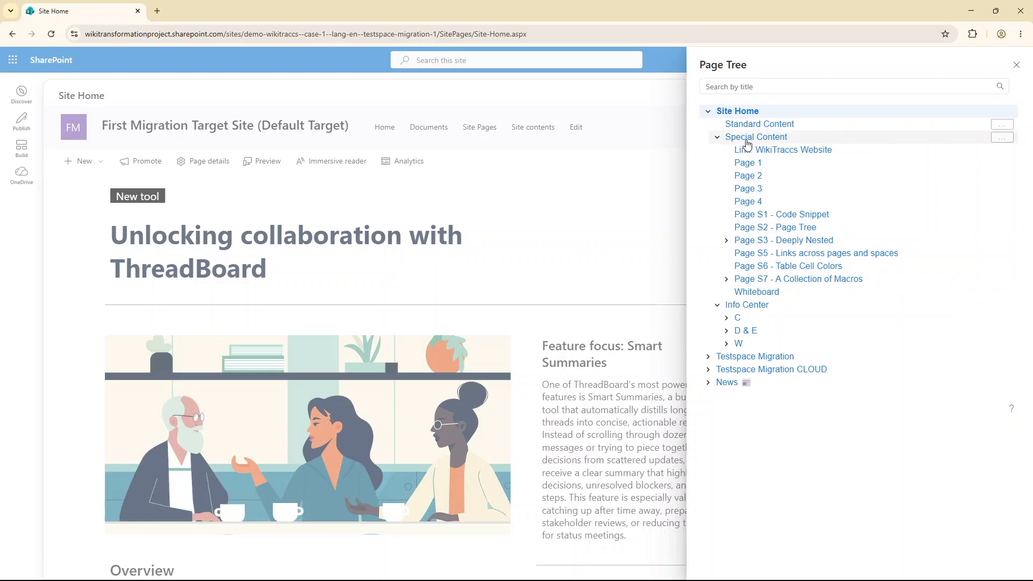
Move all child pages of Special Content to the tree root.
{"action": "left_click", "coordinate": [1003, 138]}
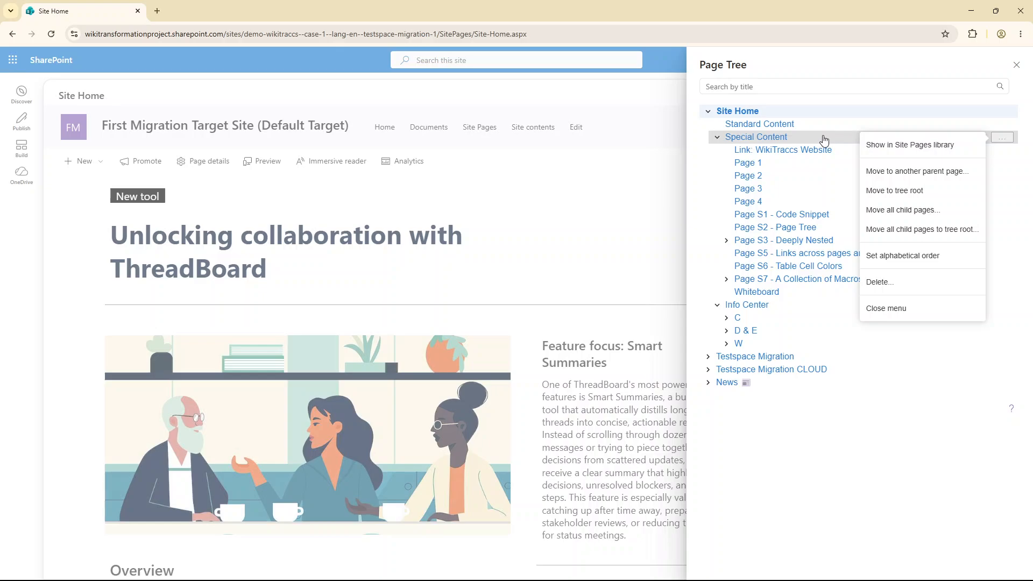
{"action": "left_click", "coordinate": [921, 235]}
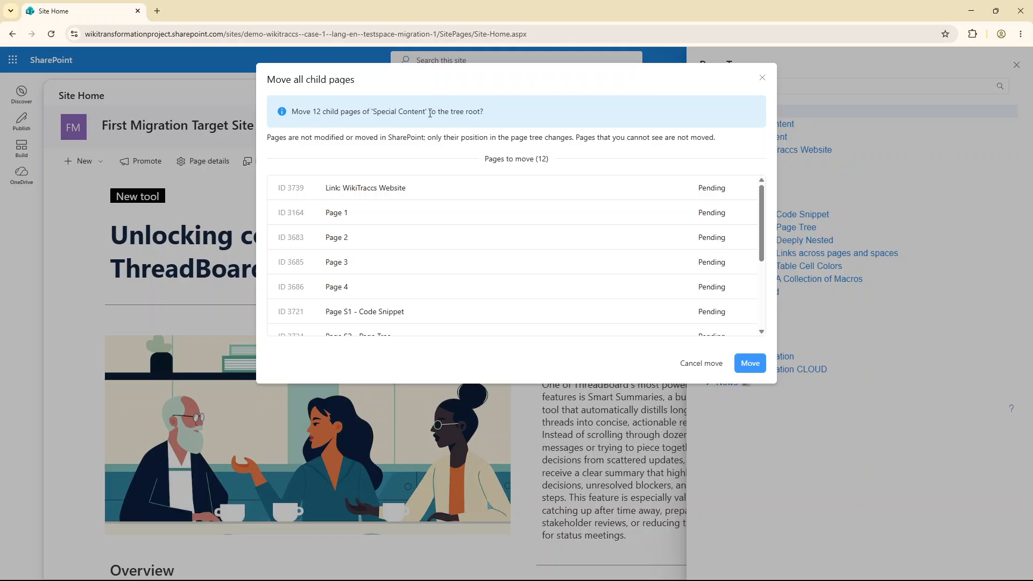
{"action": "left_click_drag", "start_coordinate": [448, 112], "coordinate": [482, 111]}
{"action": "left_click", "coordinate": [523, 120]}
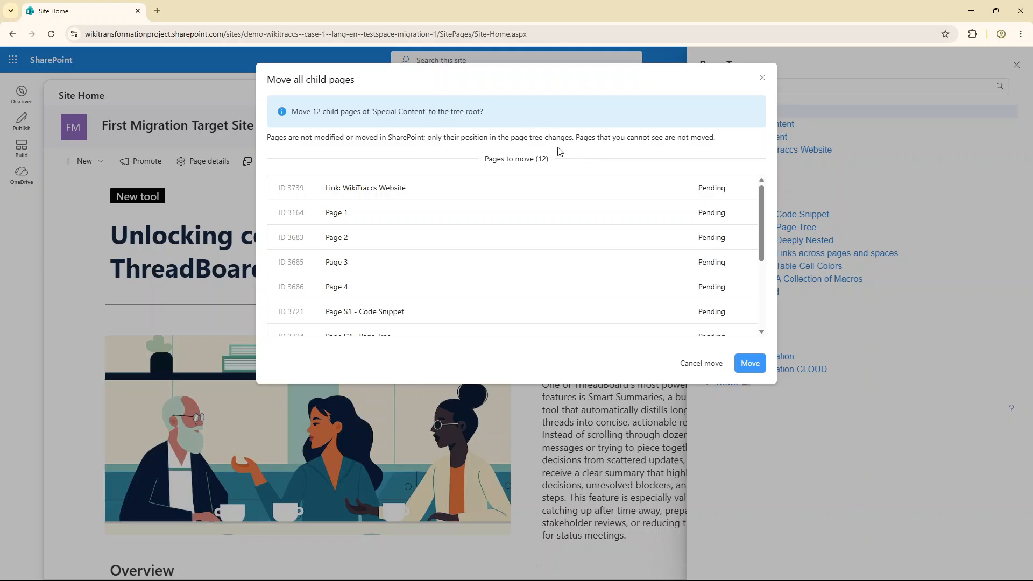
{"action": "left_click", "coordinate": [755, 372]}
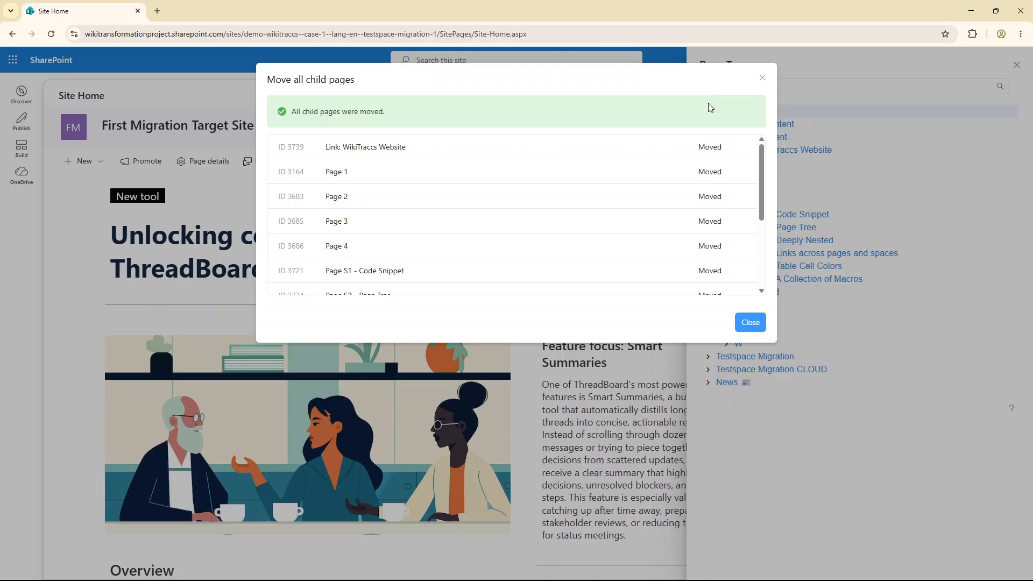
{"action": "left_click", "coordinate": [750, 323]}
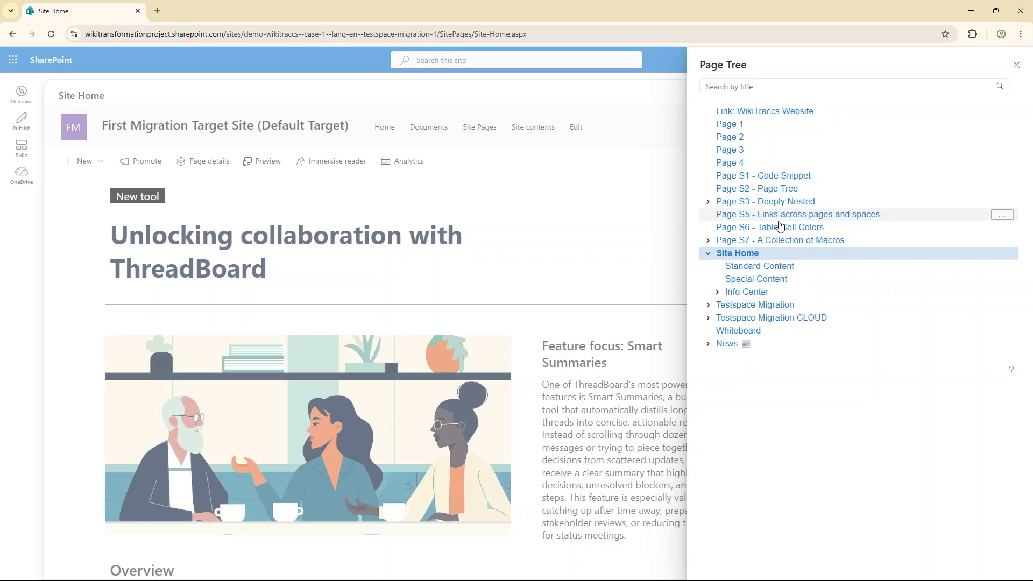
Look through the Site Pages library, then return to the Site Home page and reopen its page tree.
{"action": "left_click", "coordinate": [483, 130]}
{"action": "left_click", "coordinate": [483, 130]}
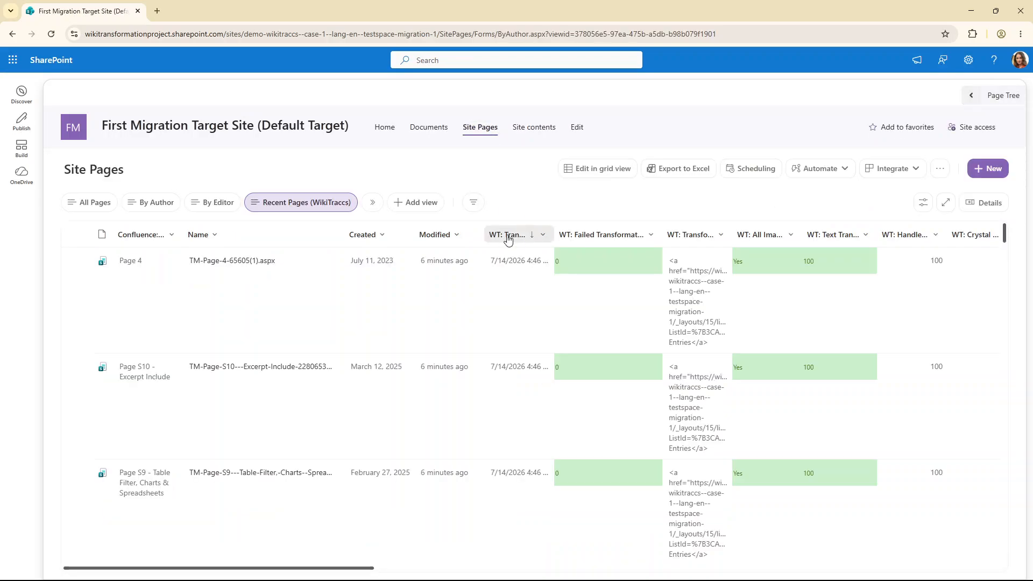
{"action": "scroll", "coordinate": [423, 372], "scroll_direction": "down", "scroll_amount": 10}
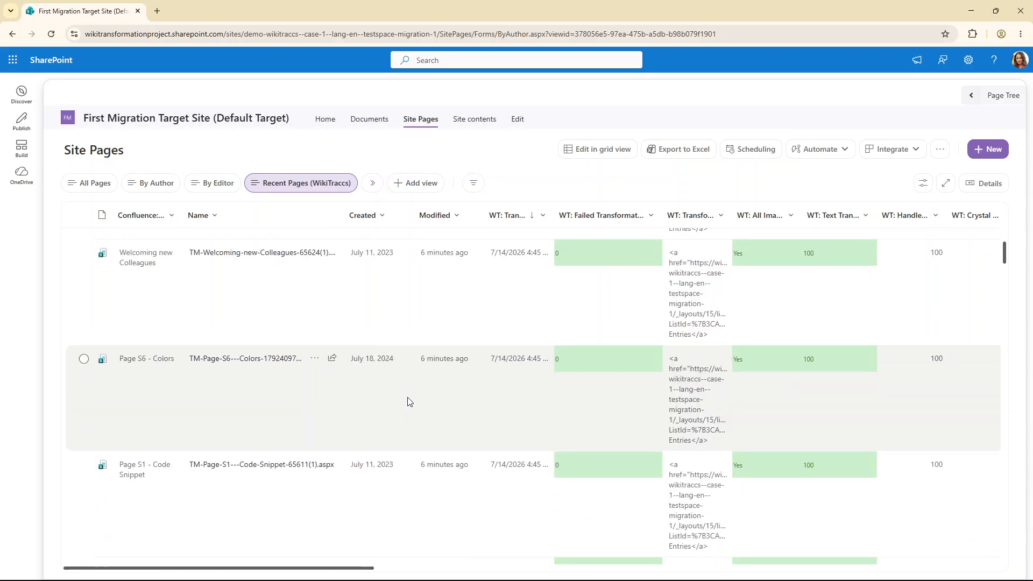
{"action": "scroll", "coordinate": [409, 403], "scroll_direction": "up", "scroll_amount": 10}
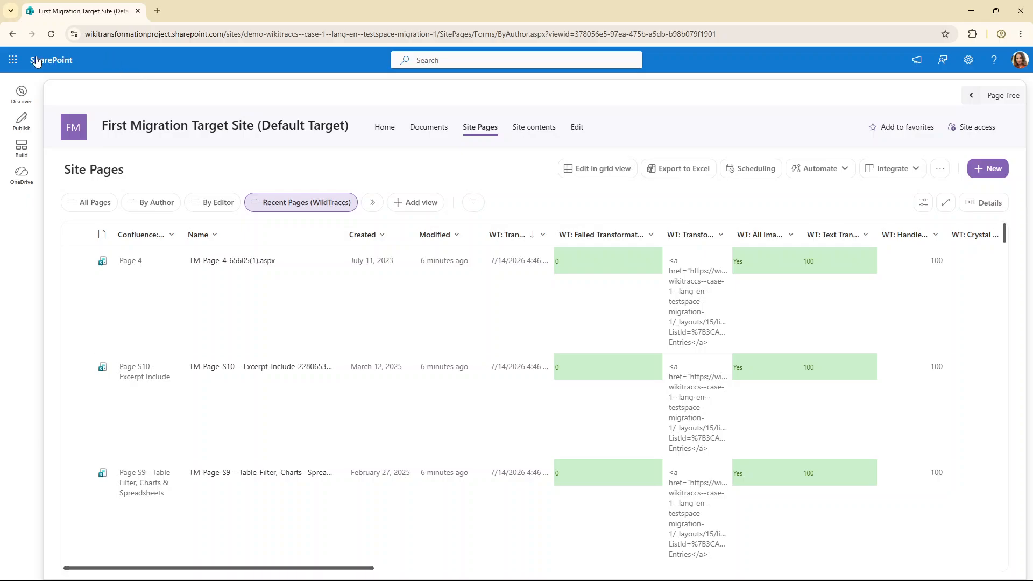
{"action": "left_click", "coordinate": [12, 34]}
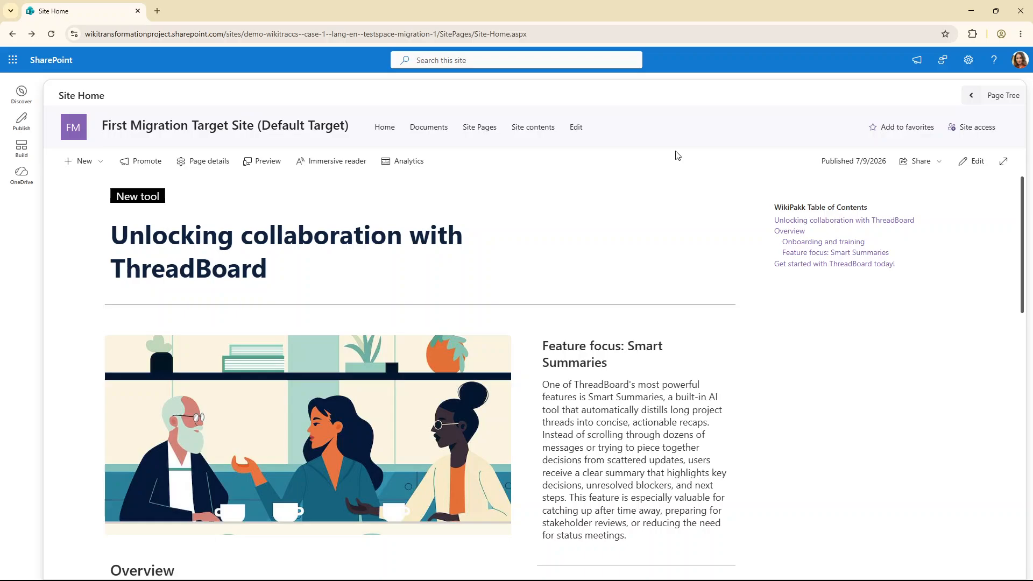
{"action": "left_click", "coordinate": [998, 95]}
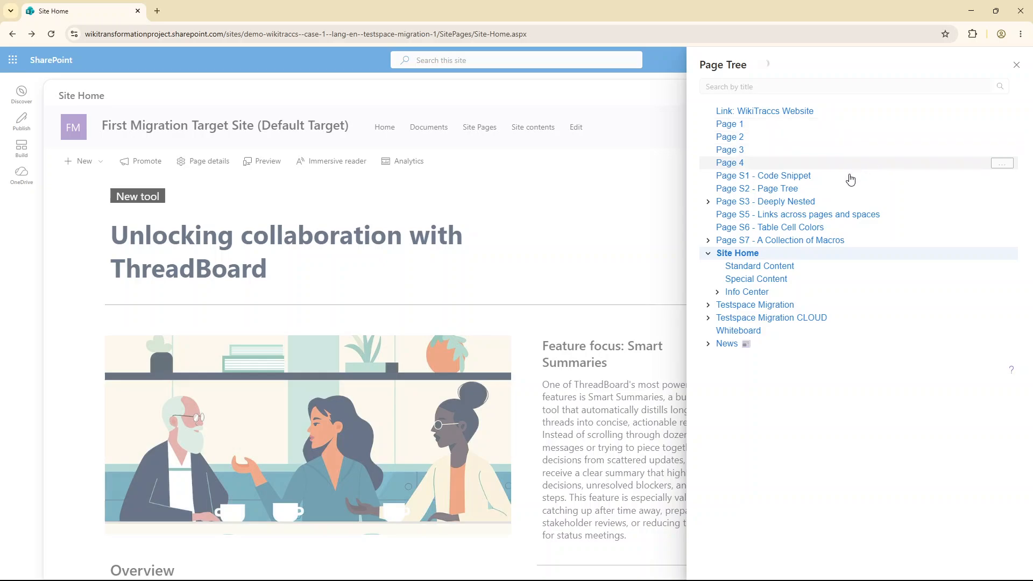